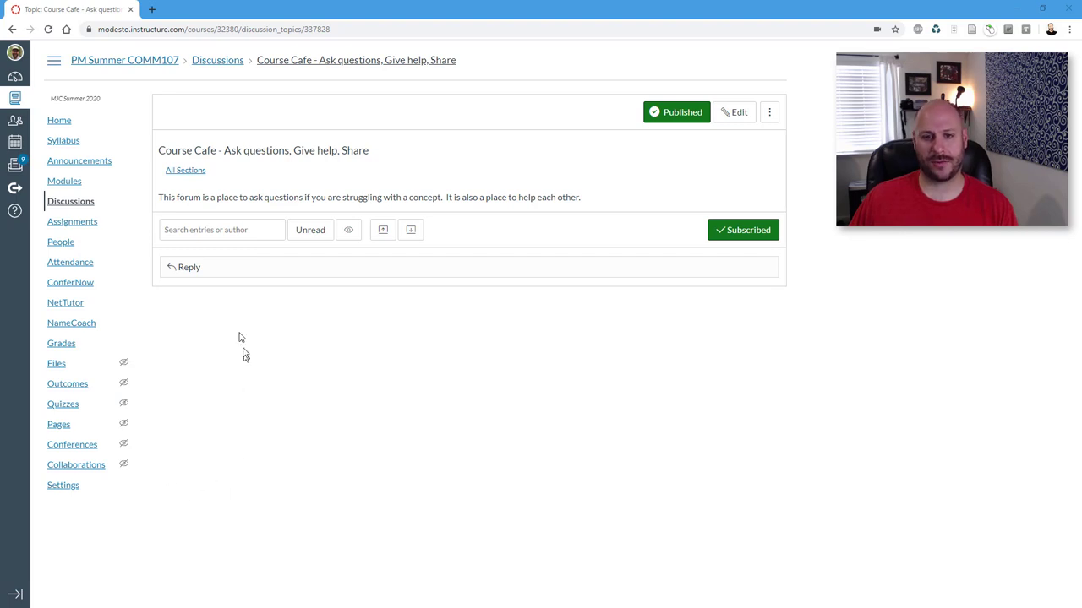
Start an empty reply to the Course Cafe discussion and list its media insertion choices.
{"action": "left_click", "coordinate": [200, 268]}
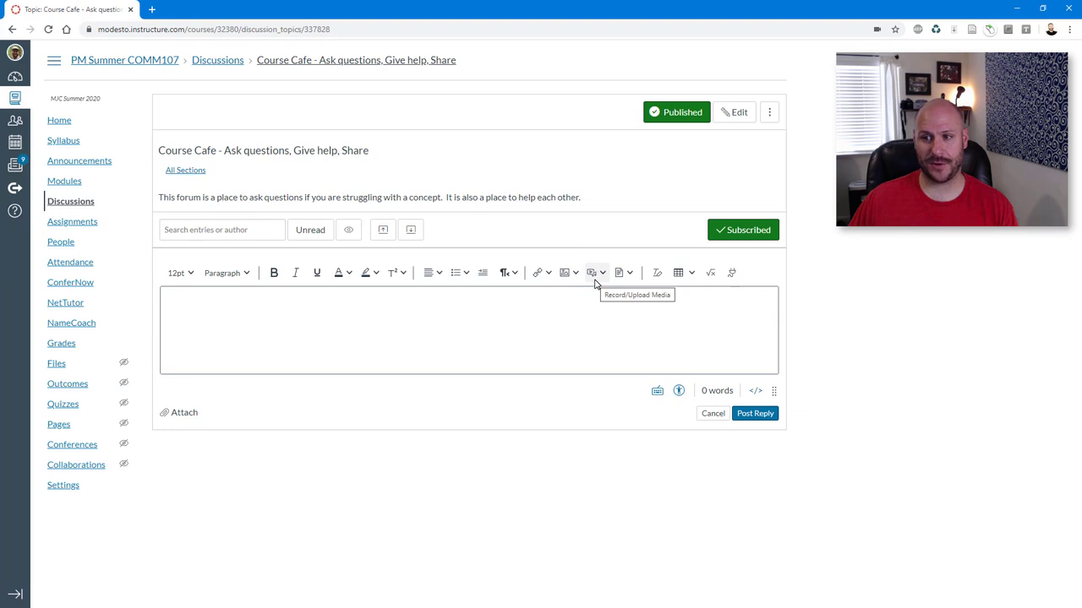
{"action": "left_click", "coordinate": [594, 280]}
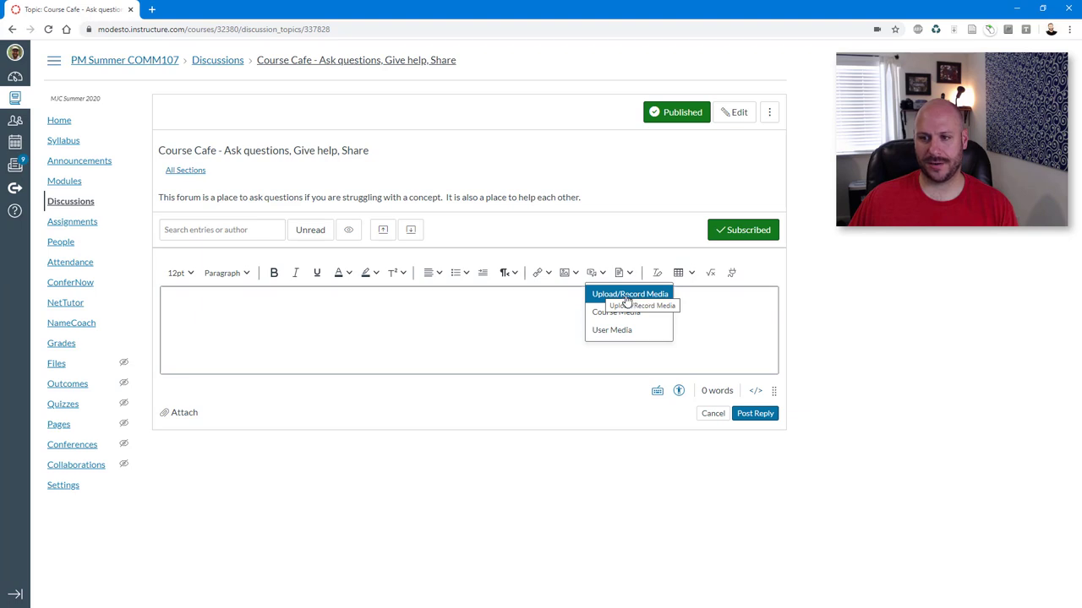
Bring up the Upload/Record Media dialog for the reply and view its Embed code option.
{"action": "left_click", "coordinate": [627, 297]}
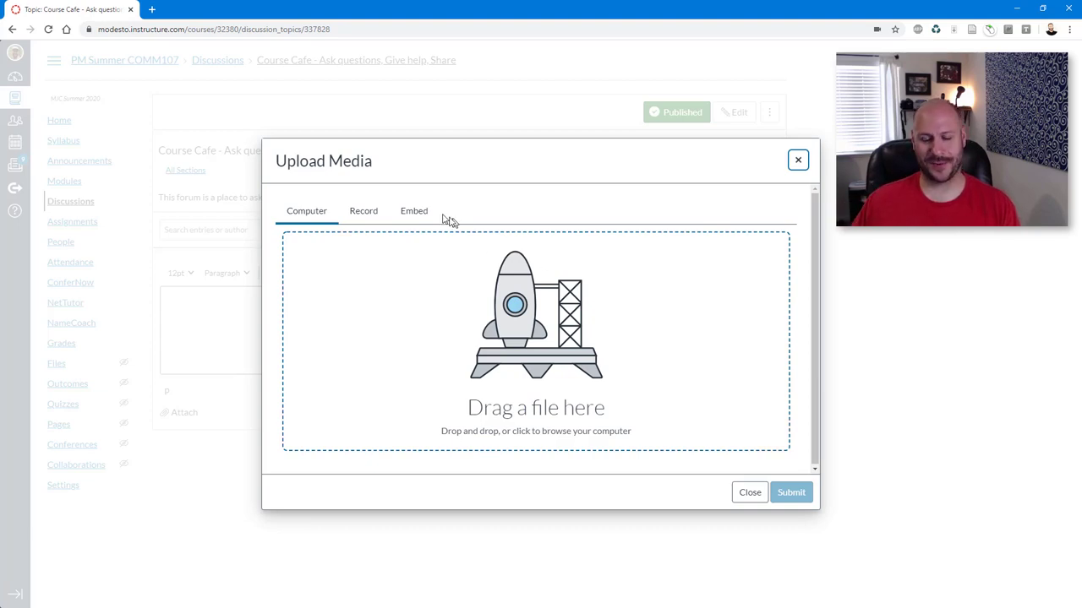
{"action": "left_click", "coordinate": [413, 218]}
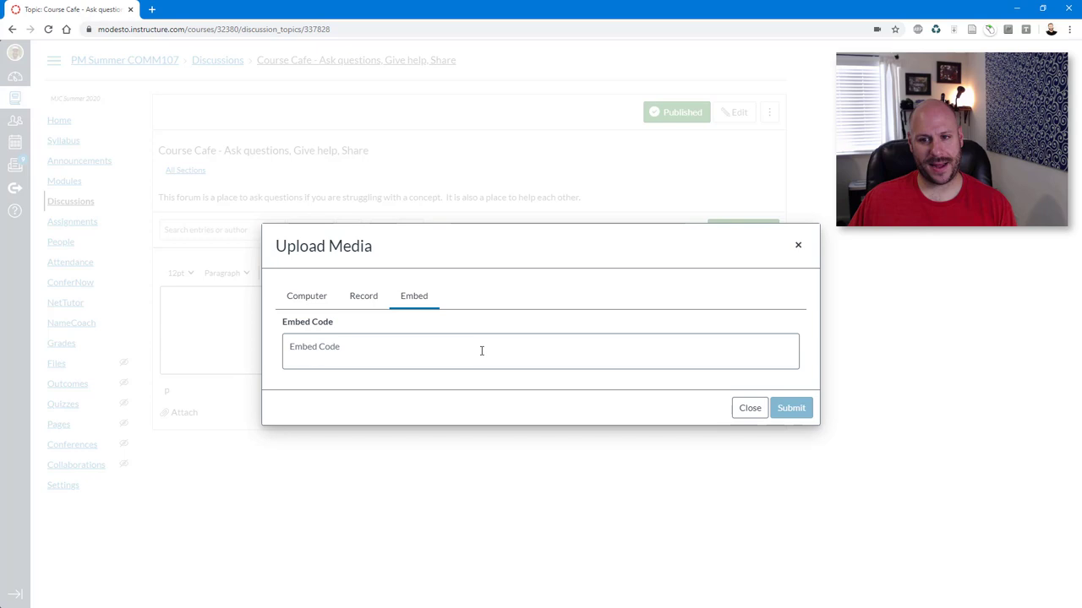
Record a seven-second webcam video and save it into the reply.
{"action": "left_click", "coordinate": [365, 300]}
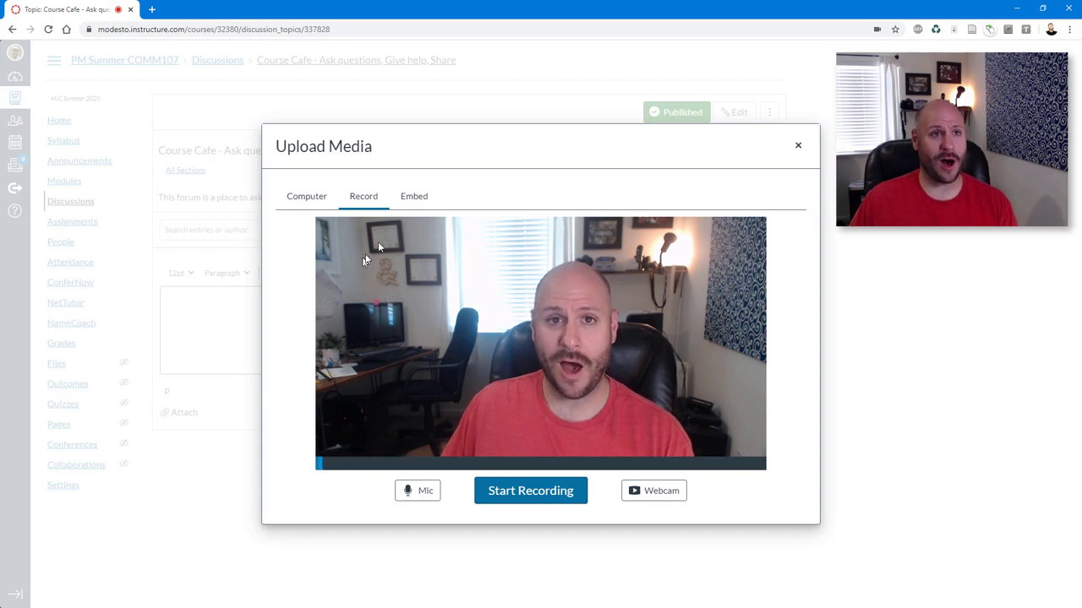
{"action": "left_click", "coordinate": [539, 498]}
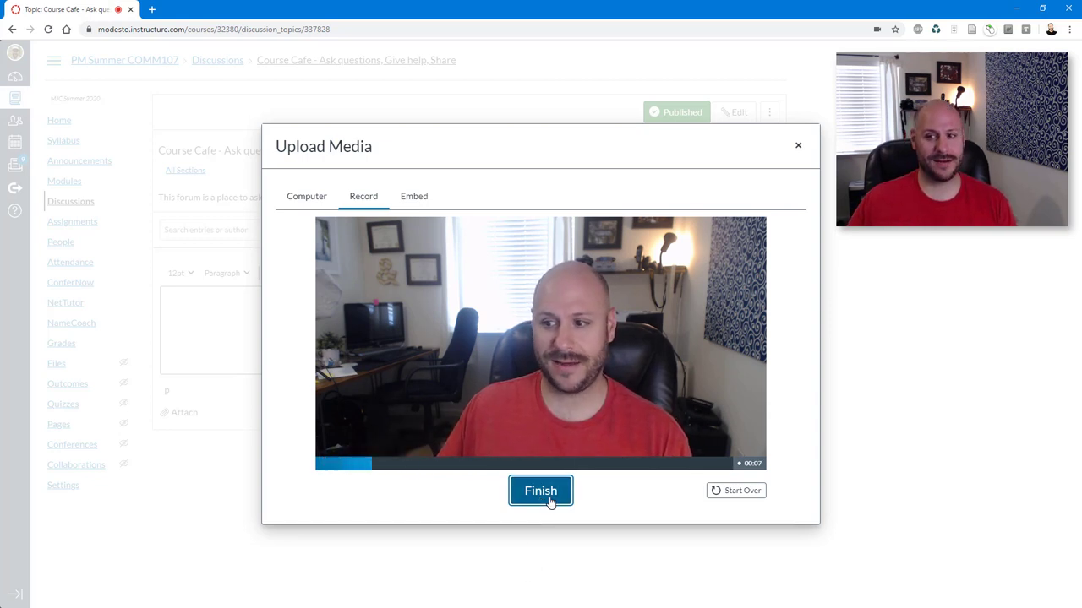
{"action": "left_click", "coordinate": [549, 499]}
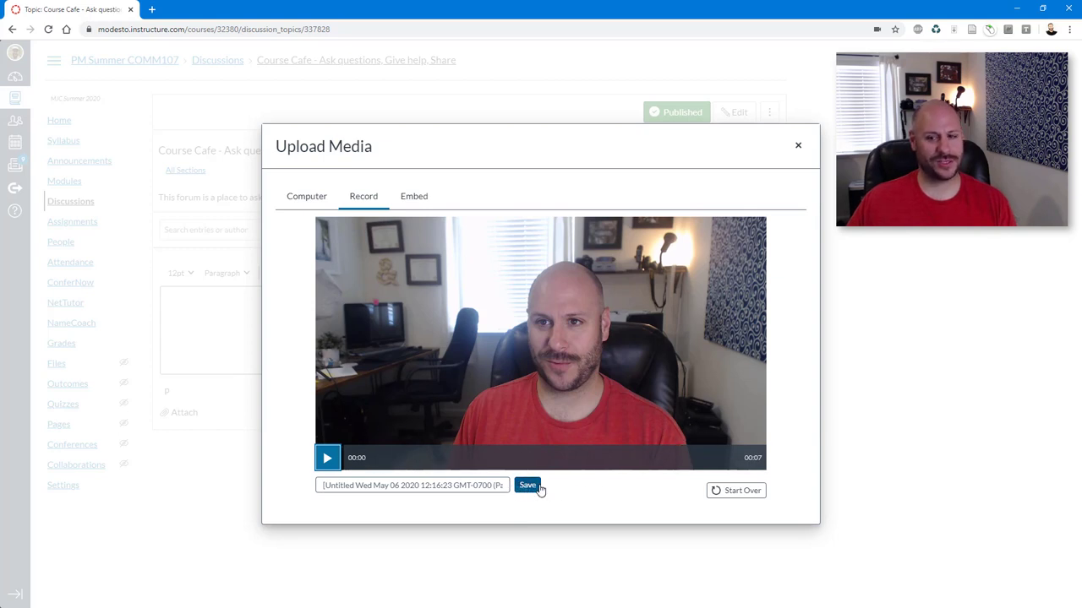
{"action": "left_click", "coordinate": [526, 488]}
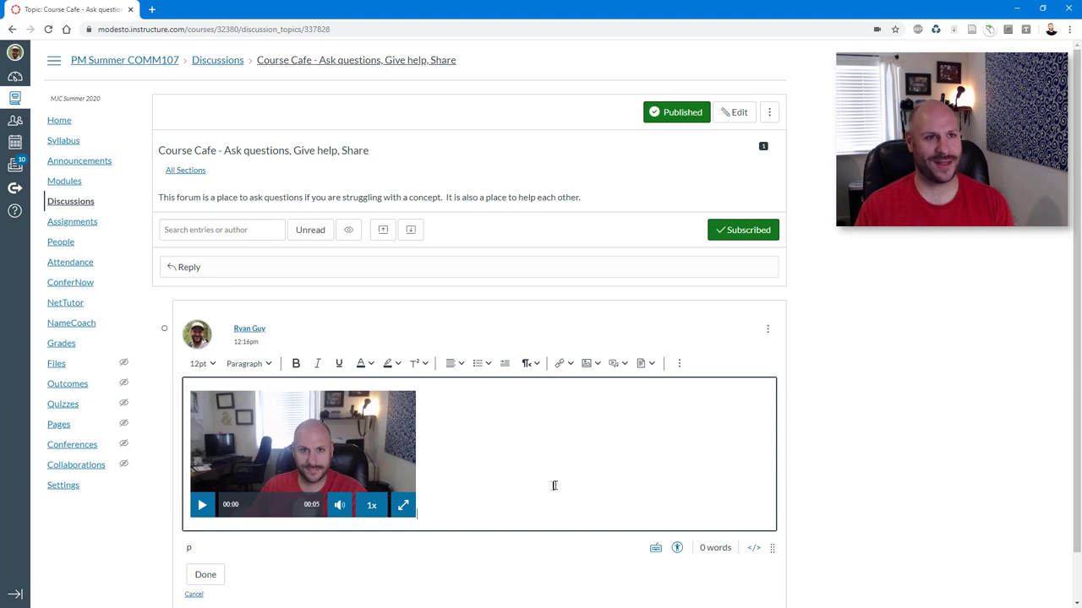
Post the Course Cafe reply containing the recorded webcam video.
{"action": "scroll", "coordinate": [555, 486], "scroll_direction": "down", "scroll_amount": 1}
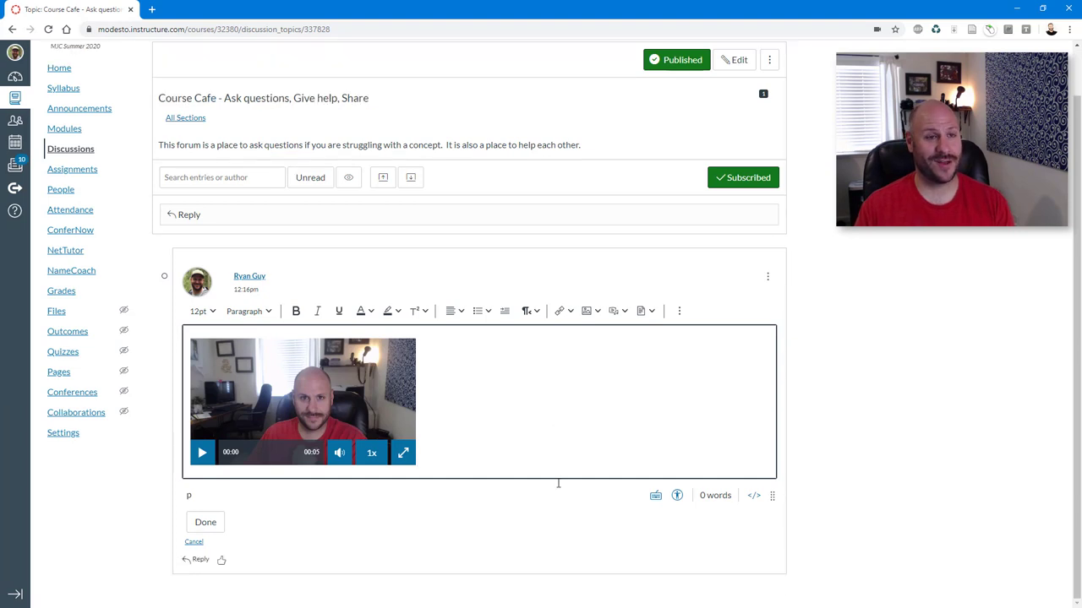
{"action": "left_click", "coordinate": [204, 523]}
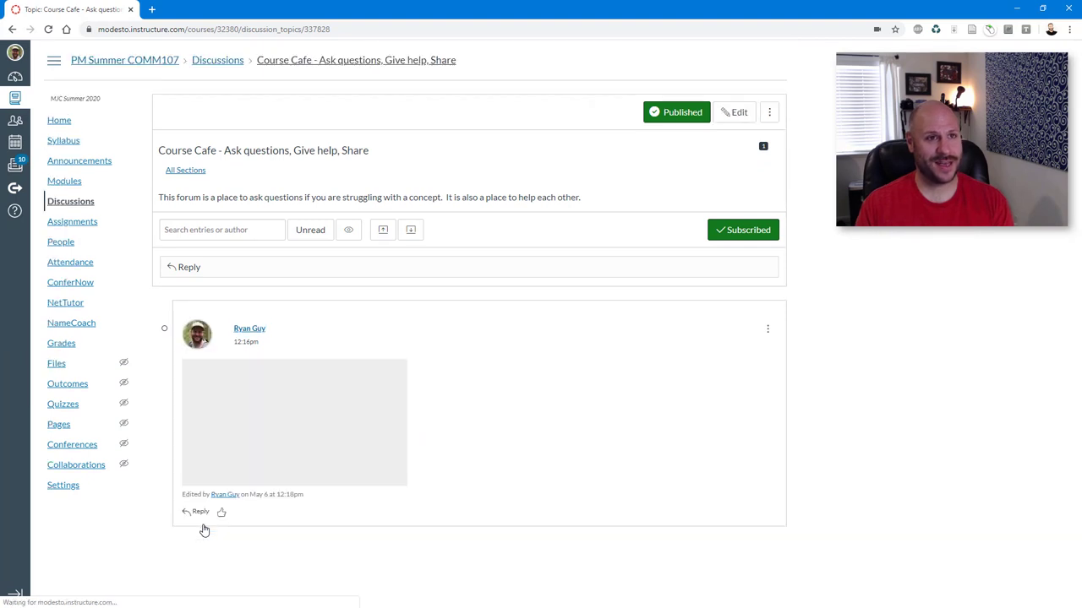